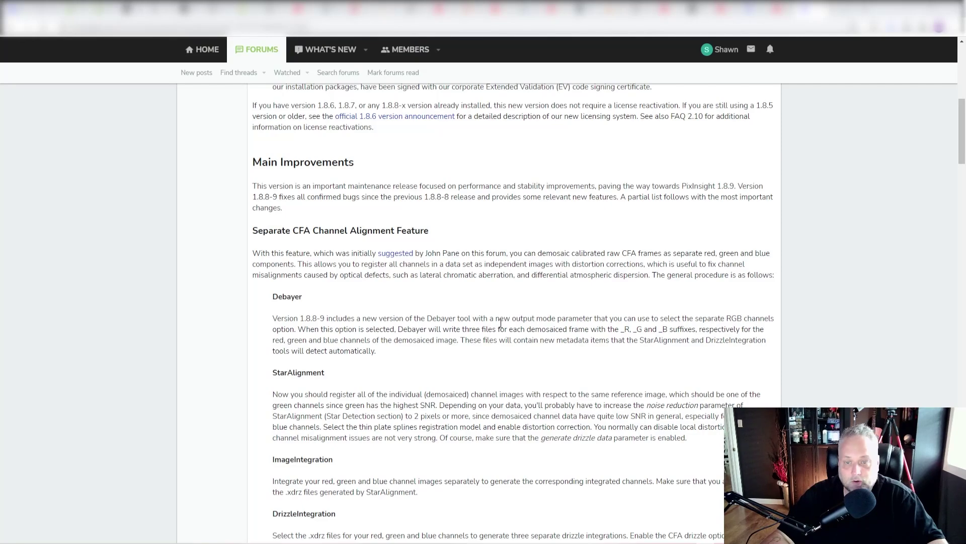
scroll(826, 273, up, 8)
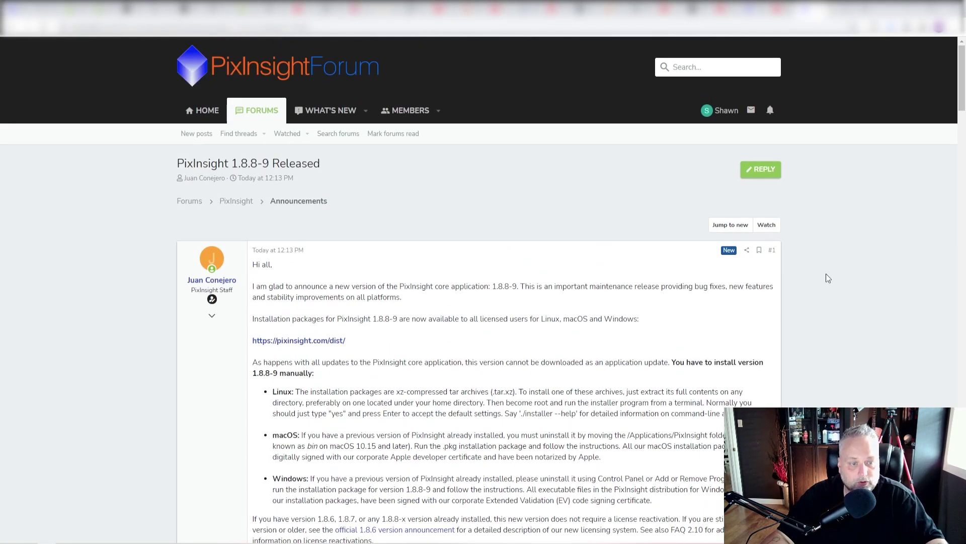
scroll(828, 278, down, 5)
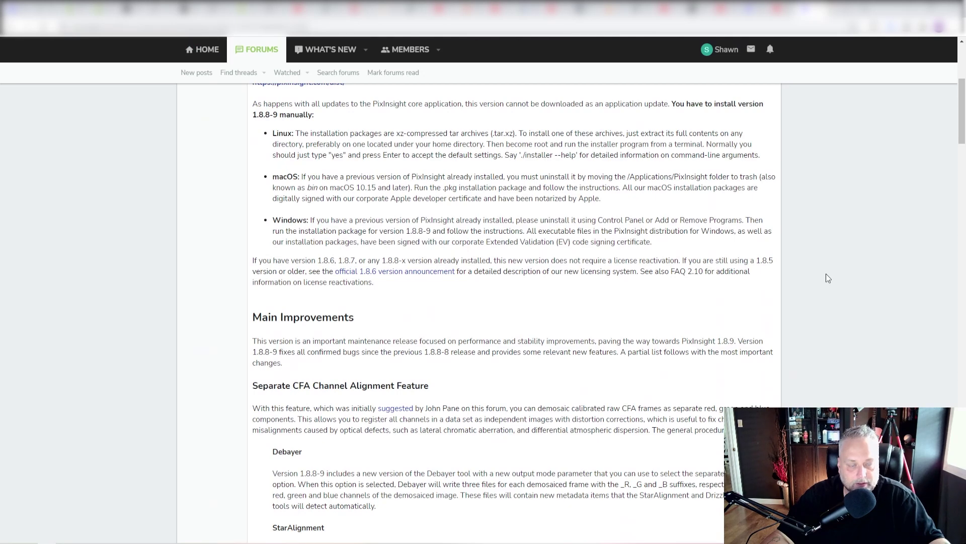
scroll(828, 278, down, 2)
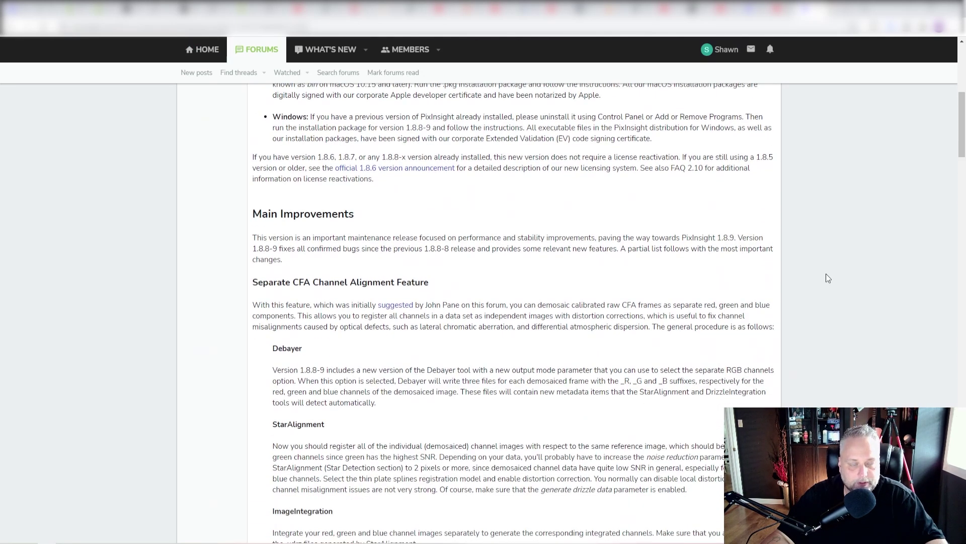
scroll(825, 274, down, 8)
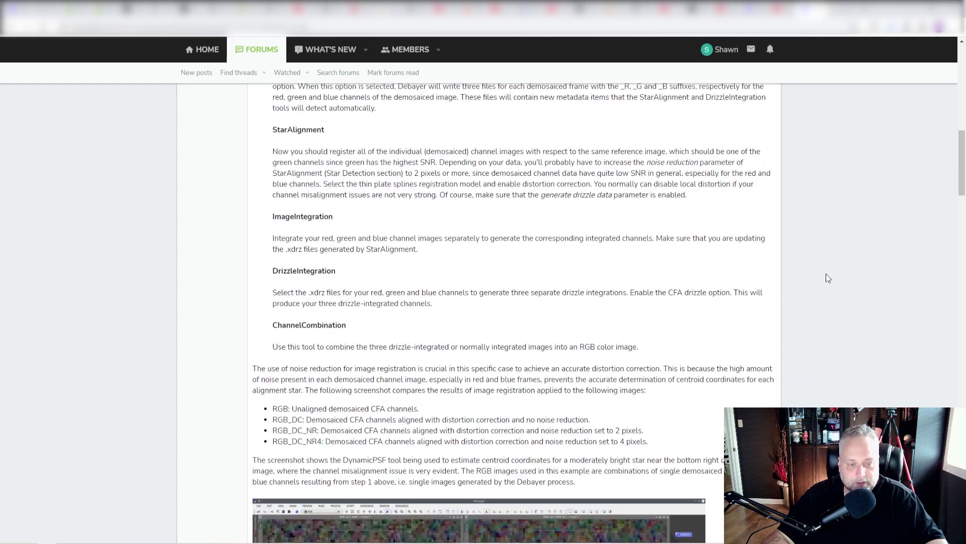
scroll(828, 278, down, 17)
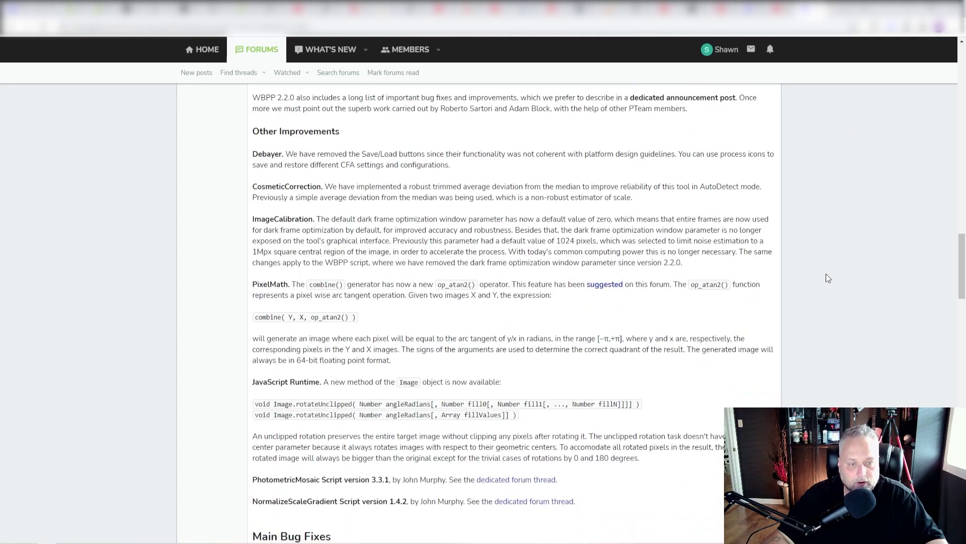
scroll(825, 274, down, 3)
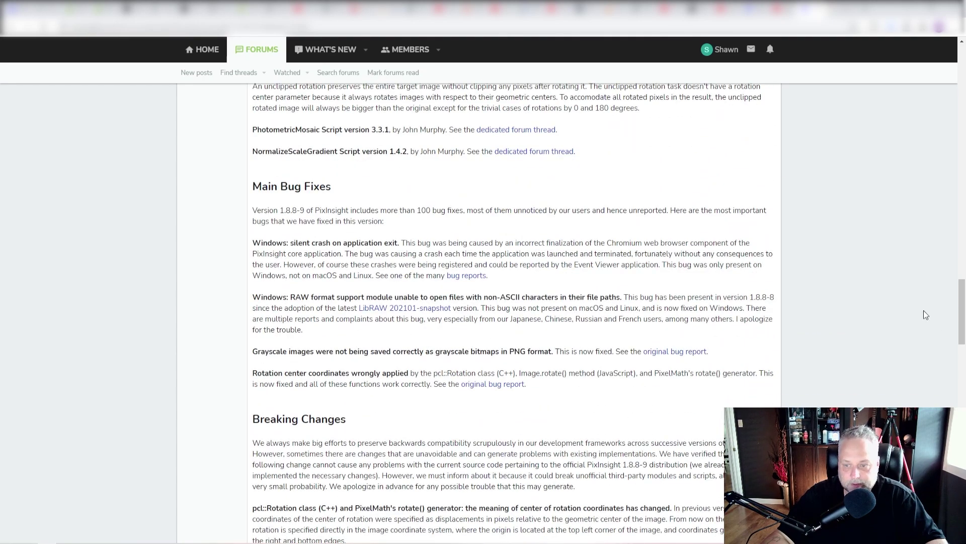
scroll(923, 310, up, 5)
scroll(866, 308, up, 14)
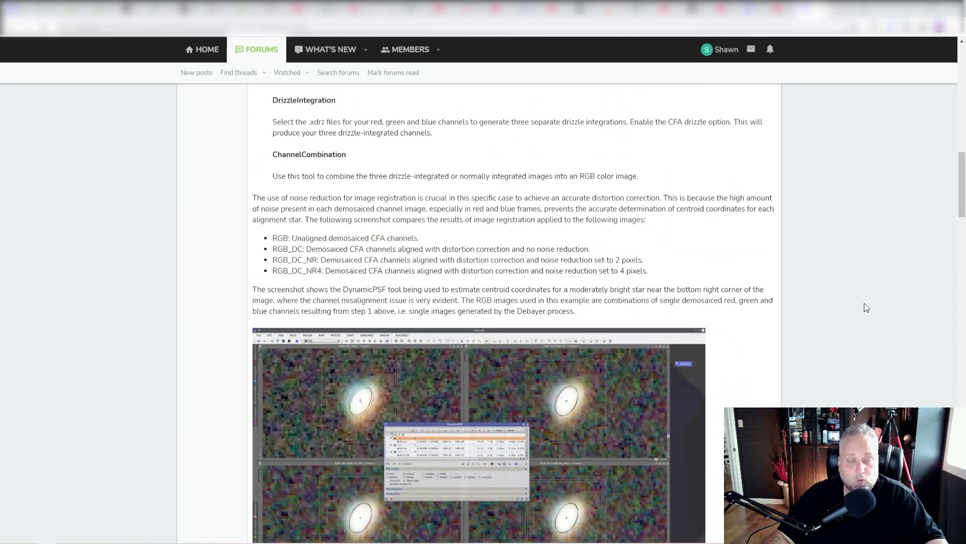
scroll(866, 307, up, 5)
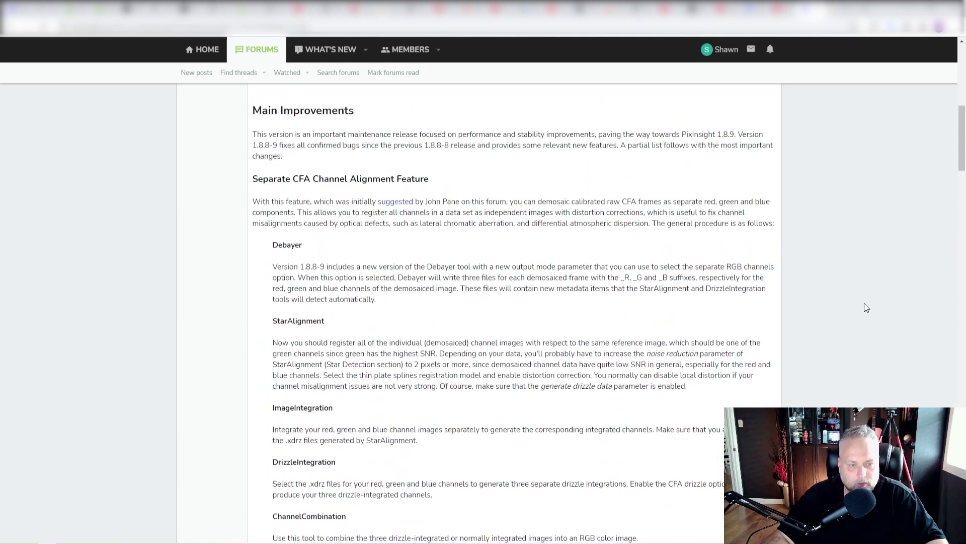
scroll(866, 308, up, 4)
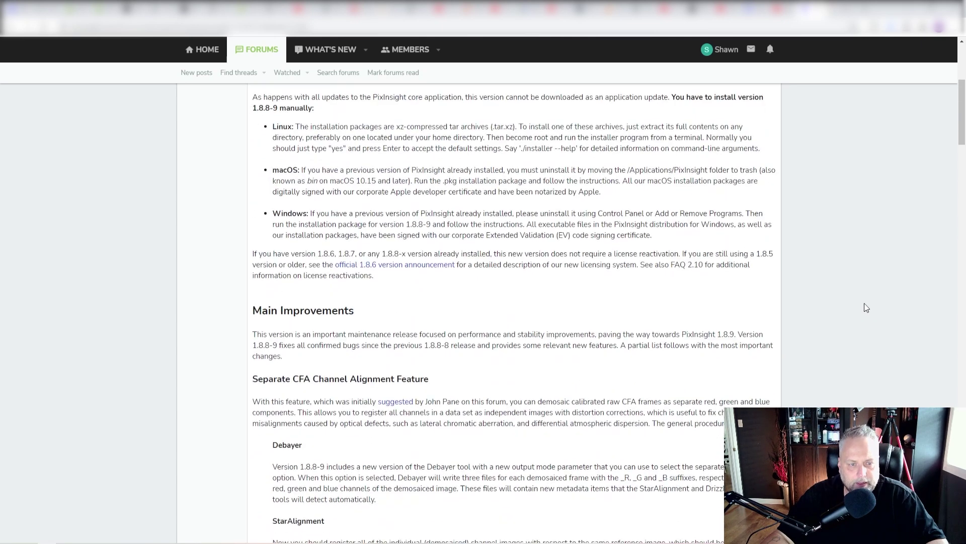
scroll(863, 307, down, 3)
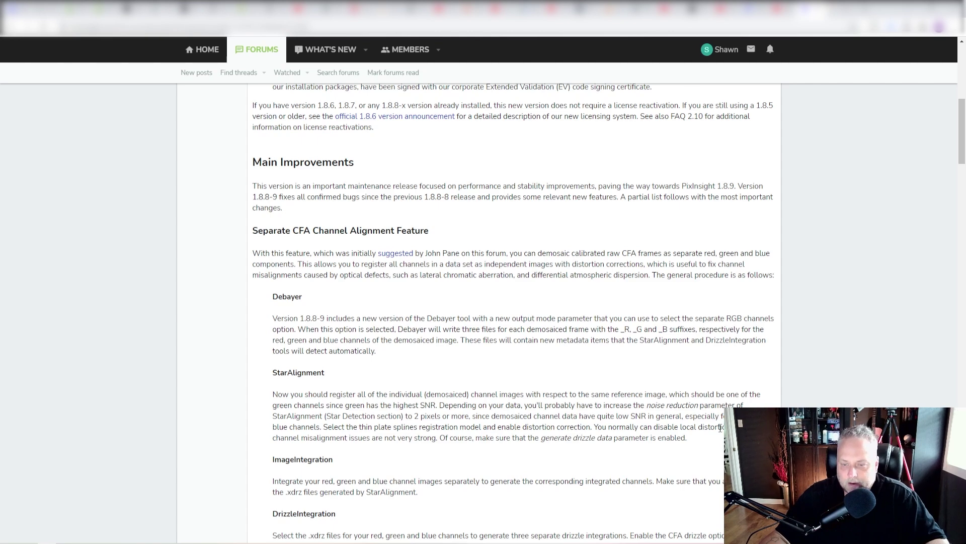
key(alt+Tab)
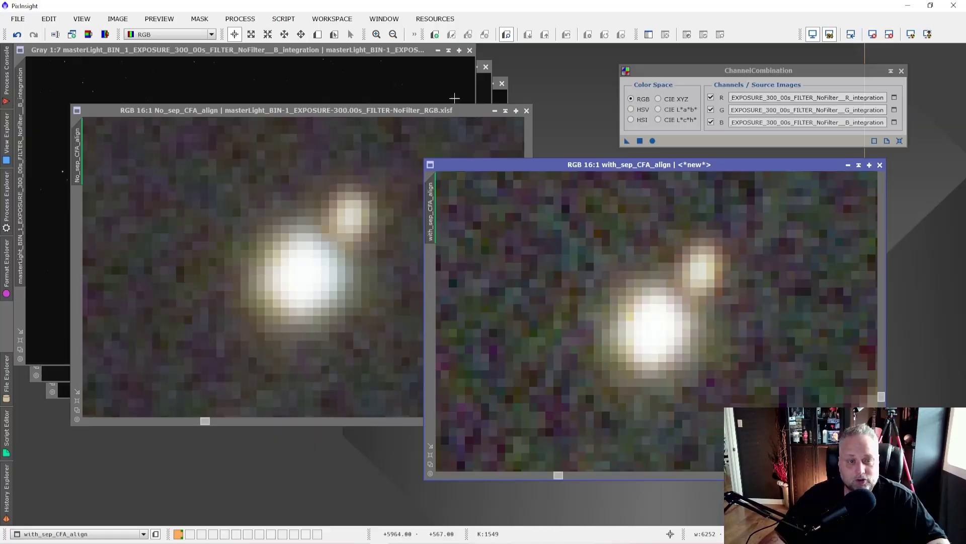
Step: Open the SCRIPT menu to list the available scripts
click(283, 19)
Step: Launch Weighted Batch Preprocessing and review its lights, flats, darks, calibration and Post-process settings
mouse_move(295, 40)
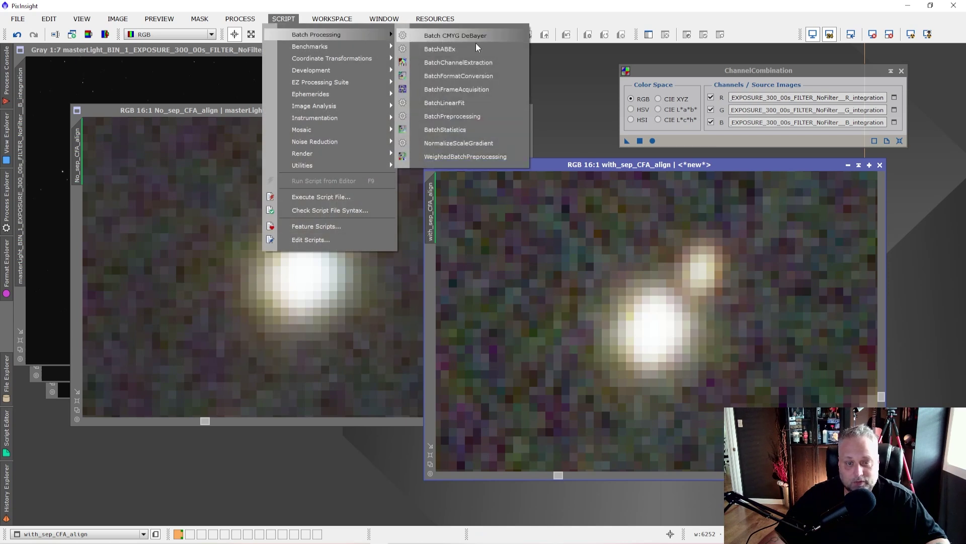
click(486, 156)
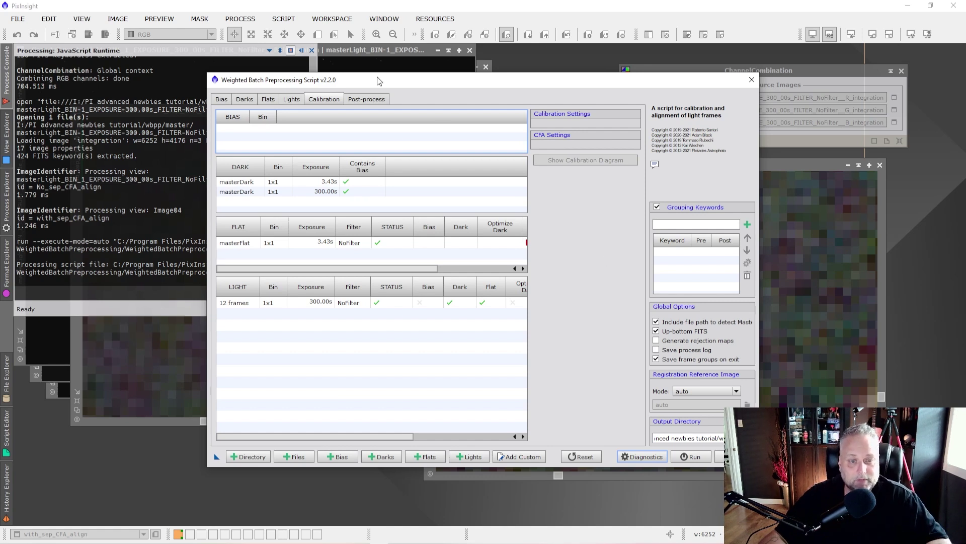
click(296, 98)
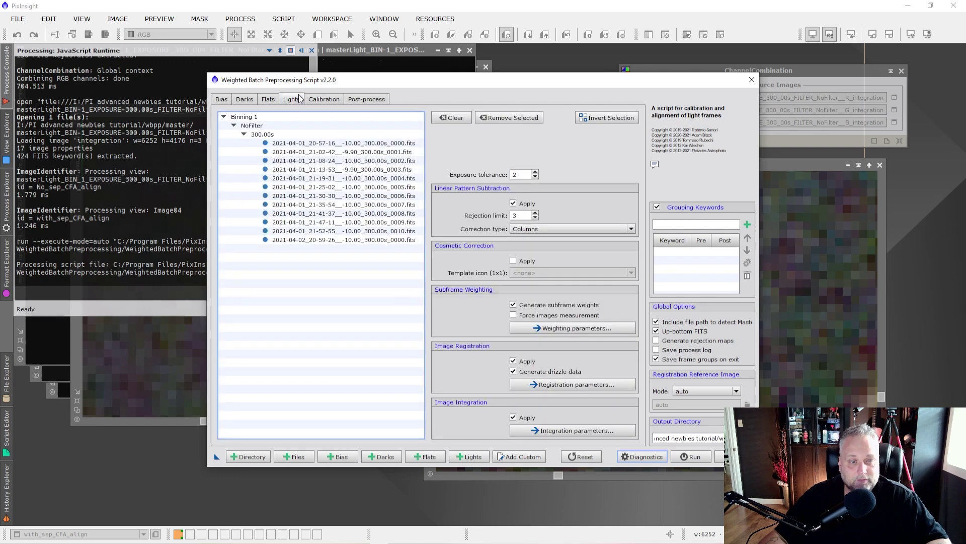
click(268, 99)
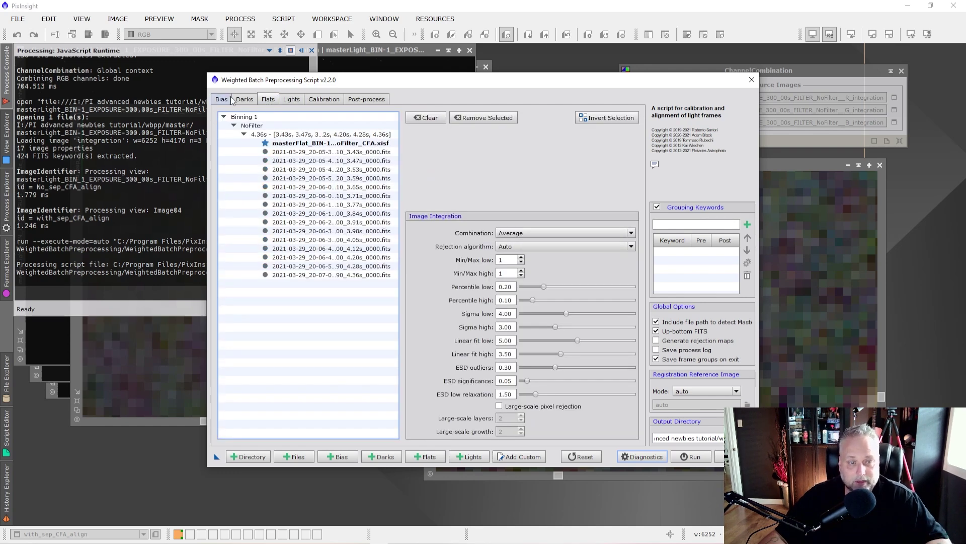
click(244, 100)
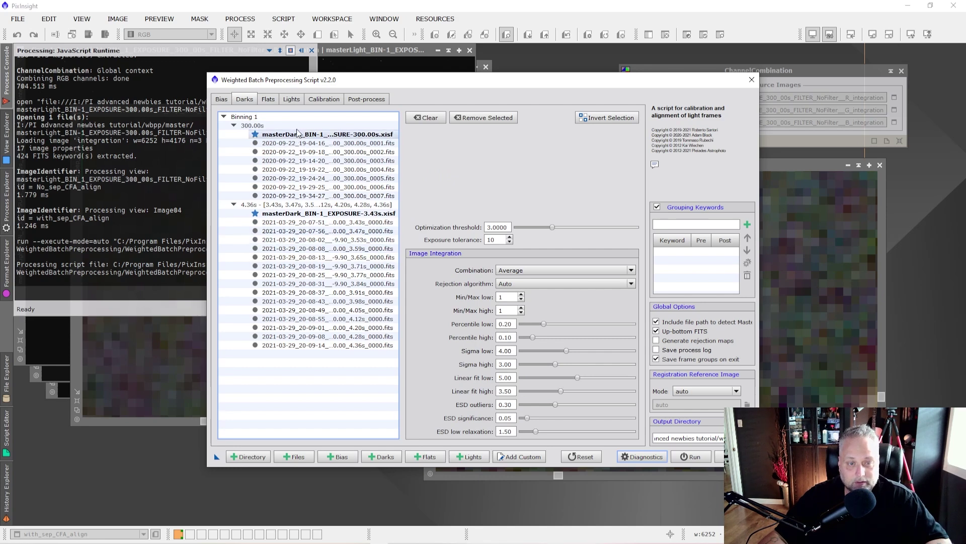
click(320, 100)
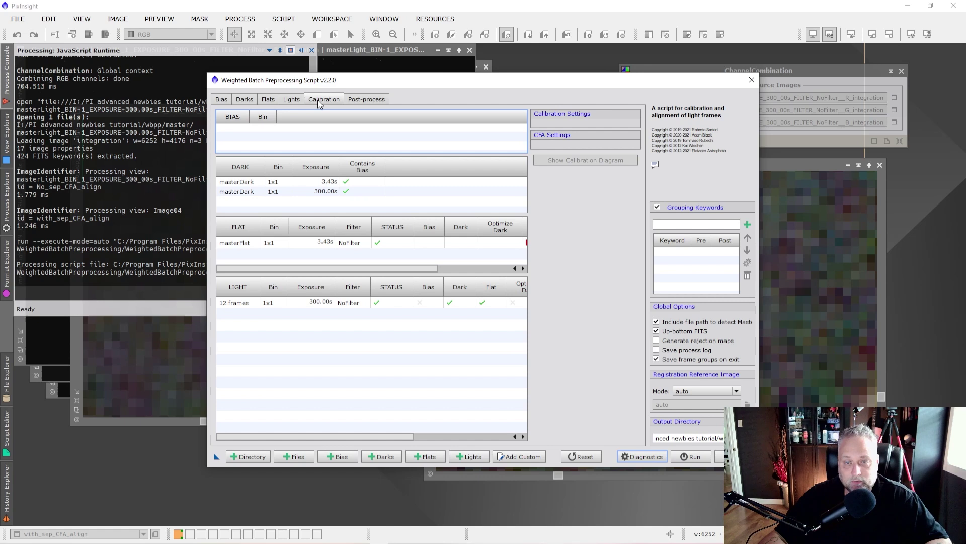
click(270, 301)
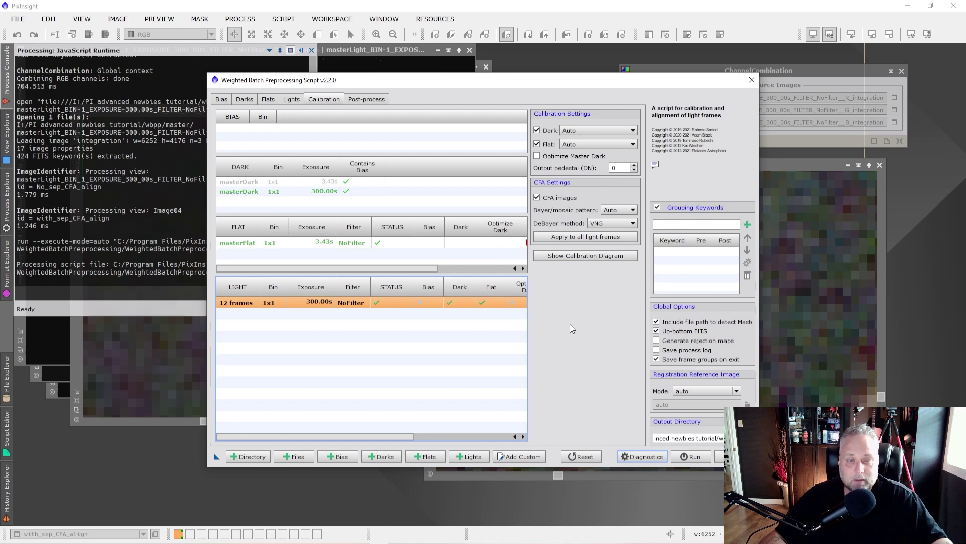
click(369, 99)
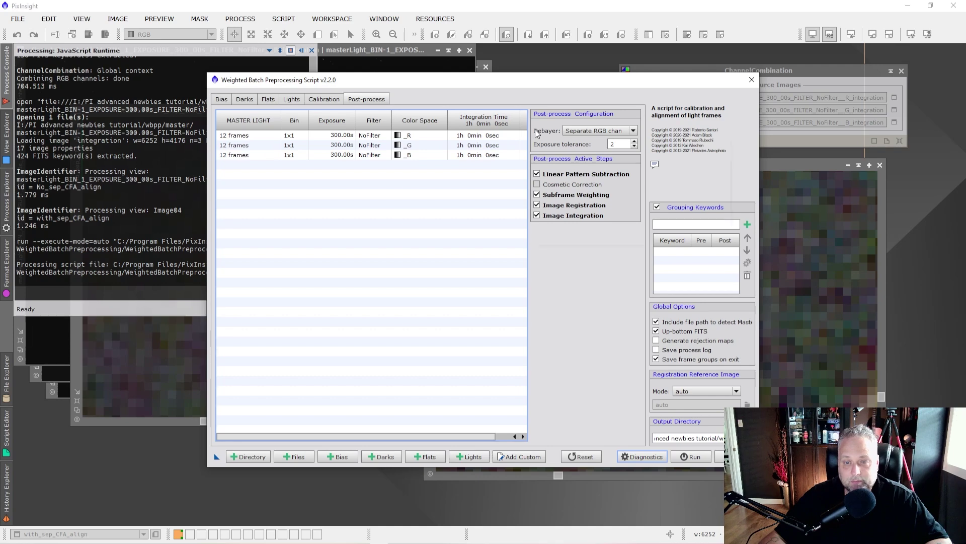
Step: Keep 'Separate RGB channels' as the Debayer output and close the WBPP dialog
click(596, 131)
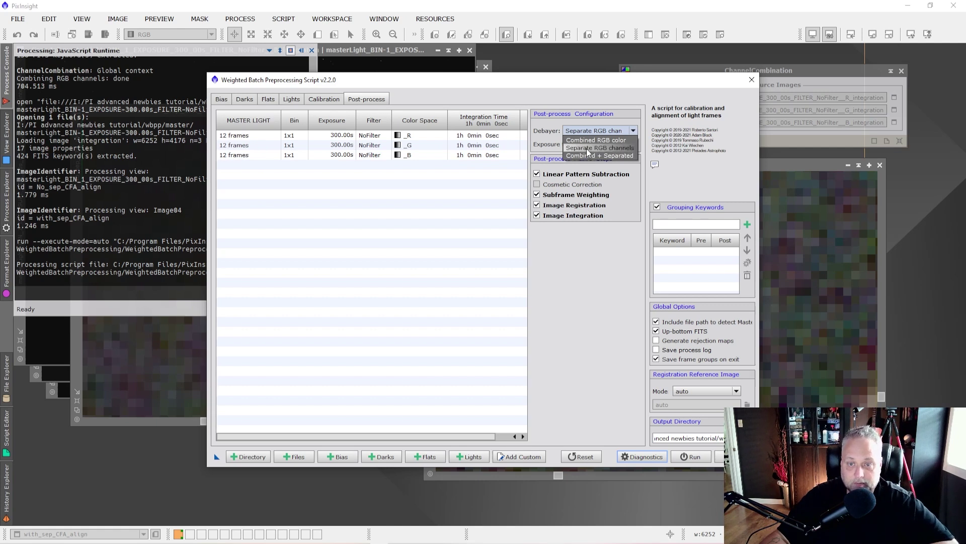
click(587, 149)
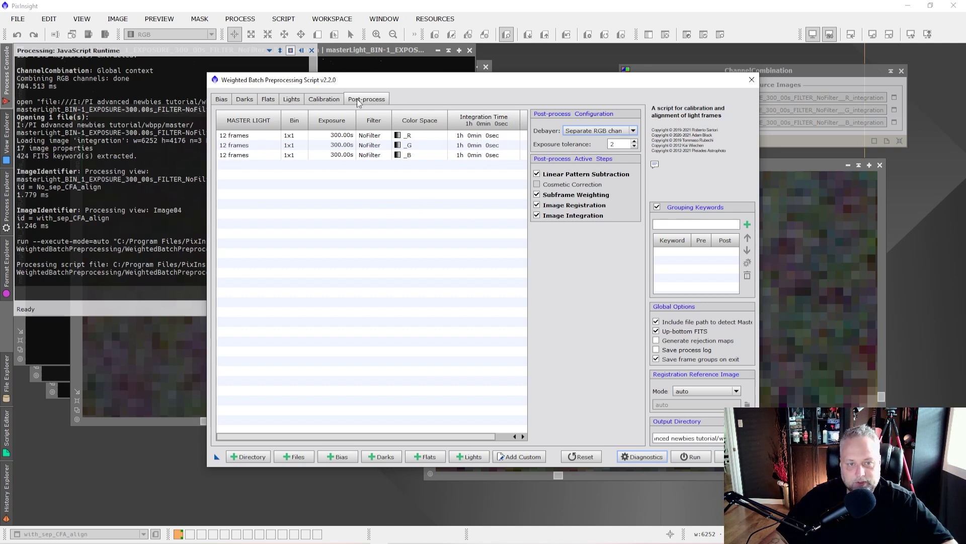
click(589, 132)
click(601, 304)
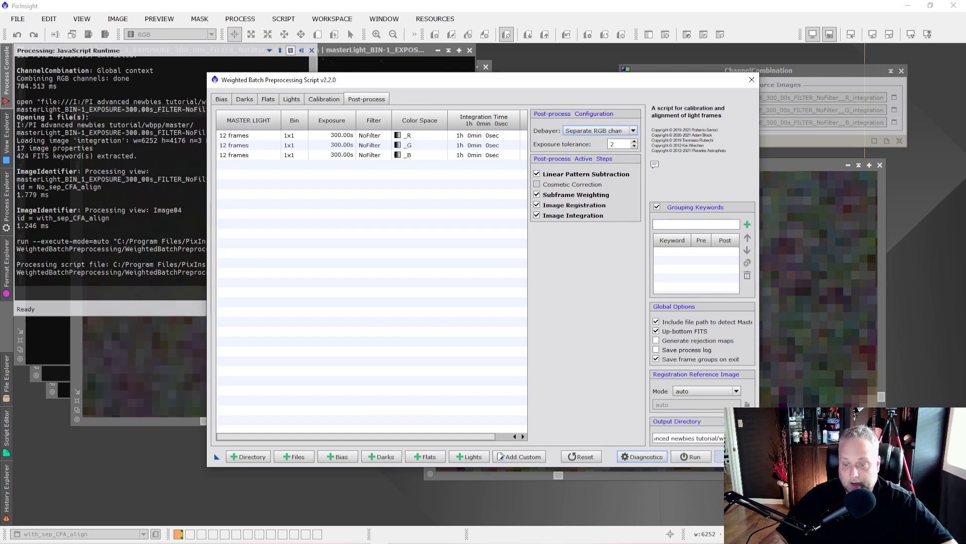
key(Escape)
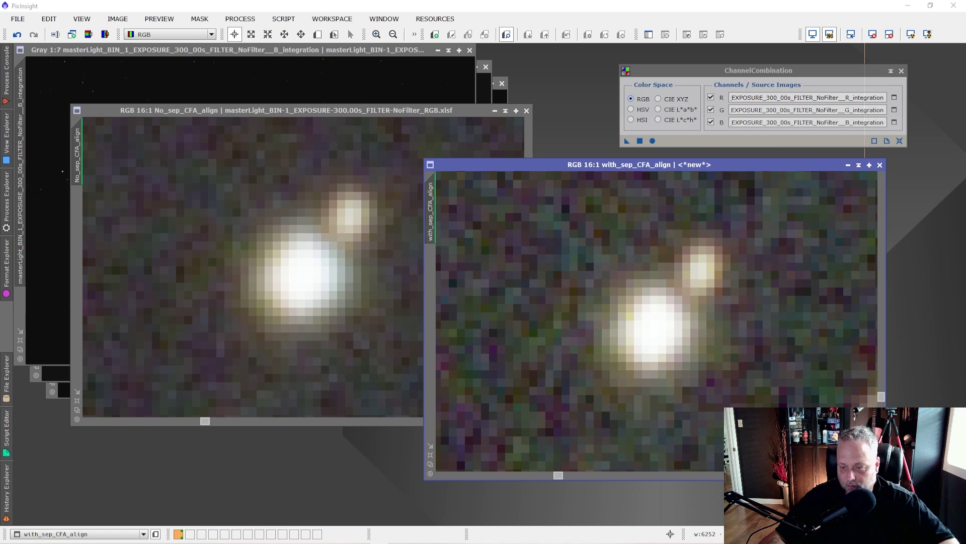
Step: Switch to the File Explorer window showing wbpp2 and shift it further left
key(alt+Tab)
drag(483, 92, 425, 90)
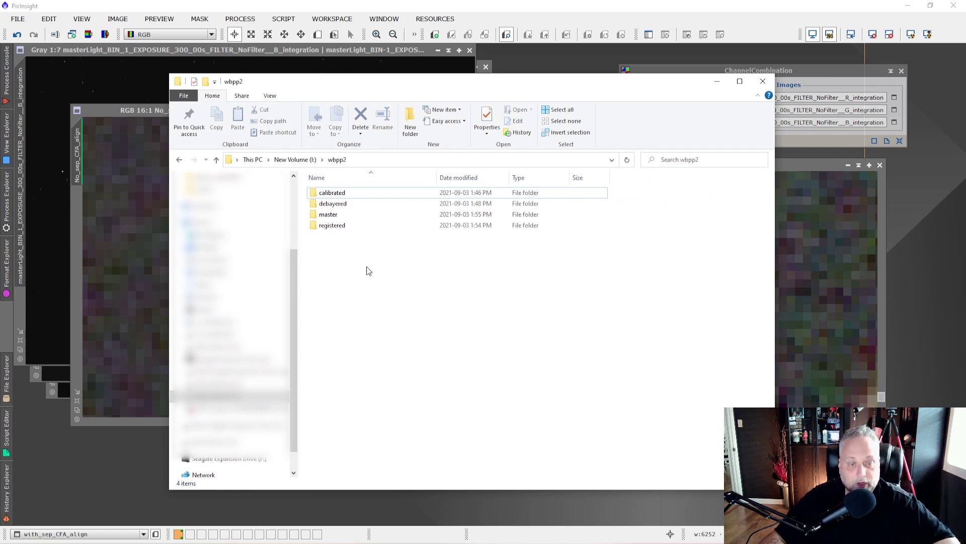
Step: Open wbpp2's master folder, widen names, select the _B and _R masterLight files, then minimize Explorer
click(332, 194)
click(332, 204)
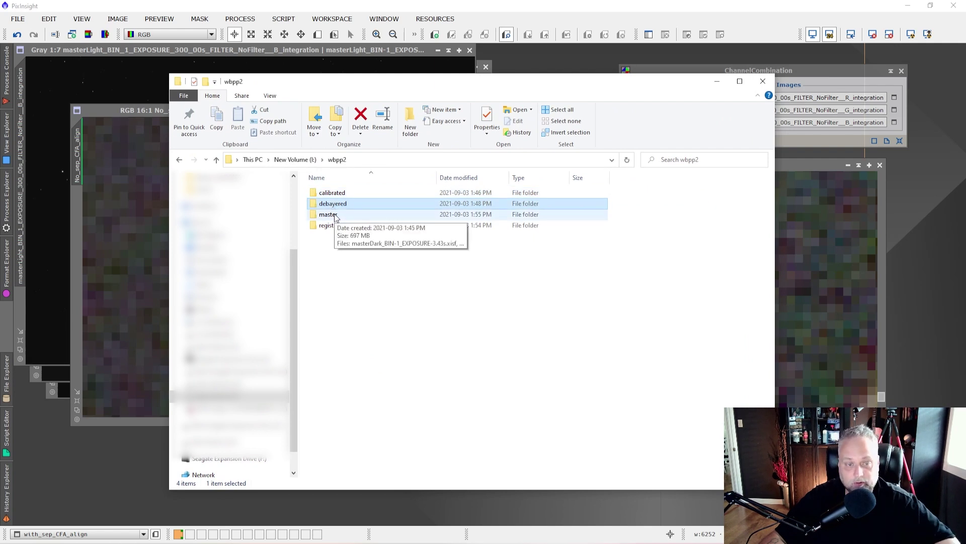
double_click(324, 214)
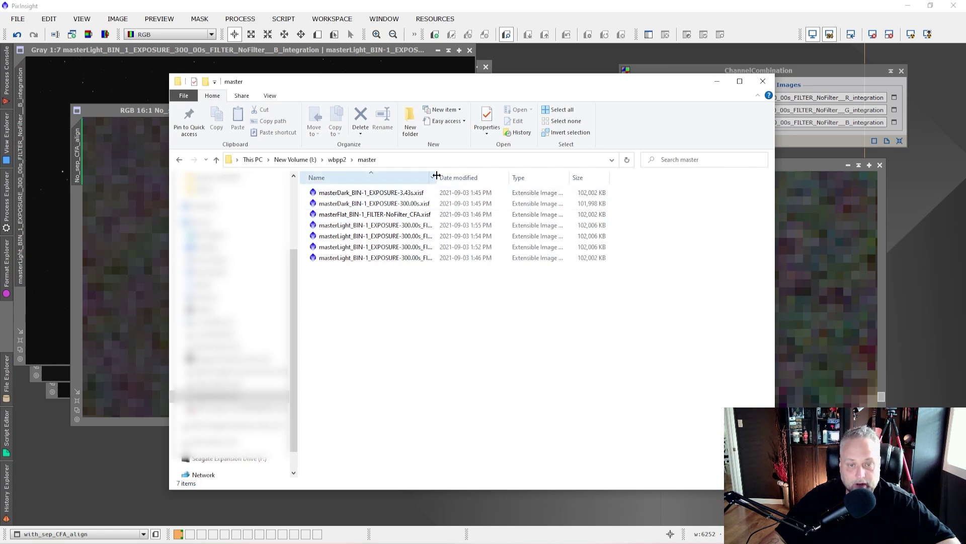
drag(436, 177, 493, 170)
click(386, 226)
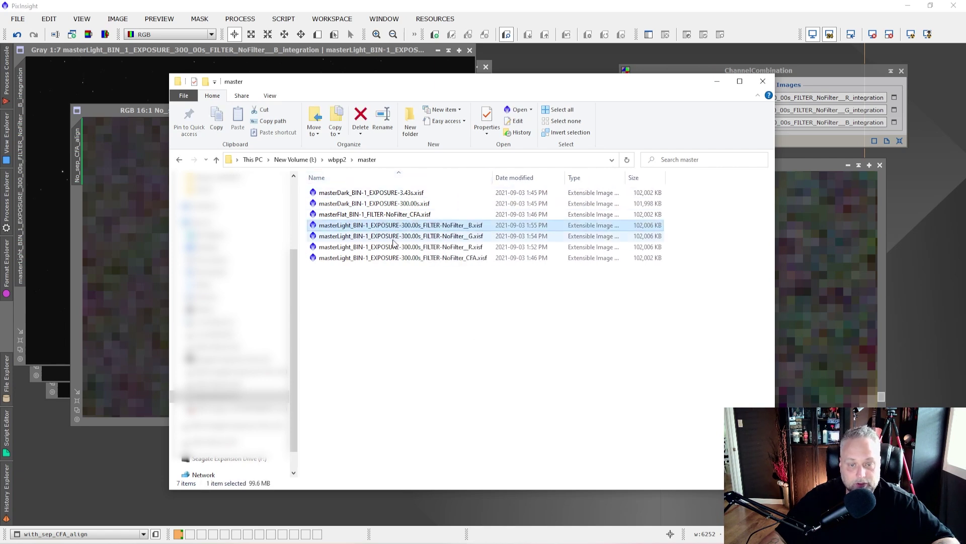
click(390, 249)
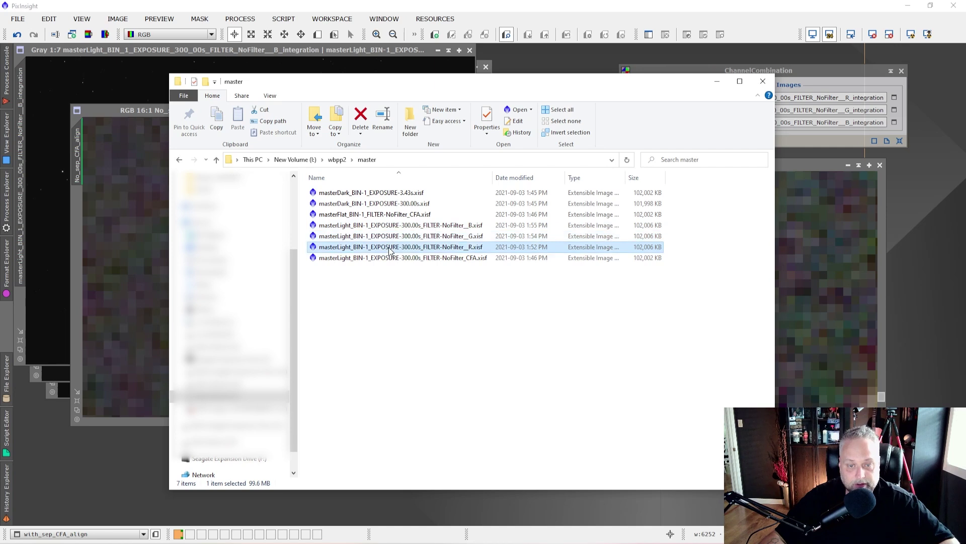
click(711, 83)
Step: Bring B_integration forward and open ChannelCombination with the R, G, B integrations as sources
click(364, 55)
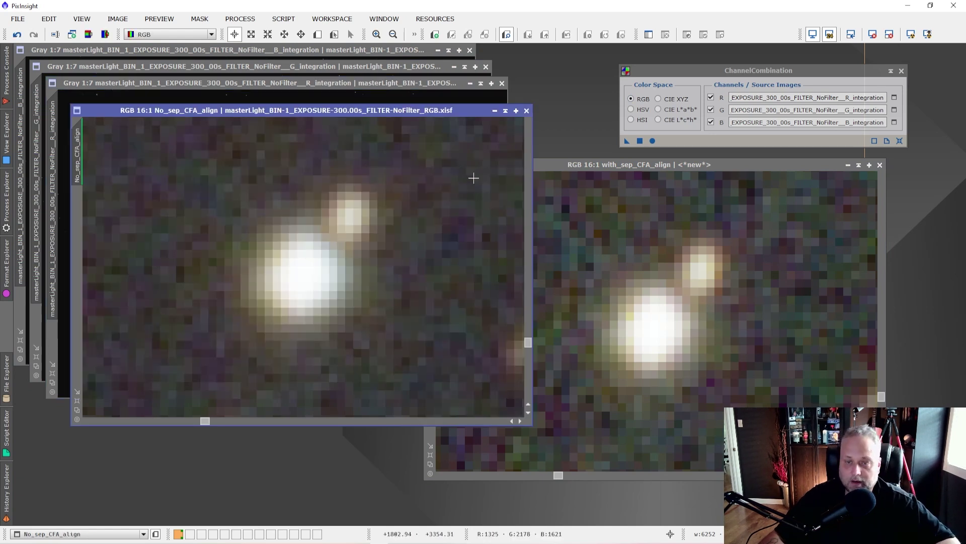
drag(726, 73, 716, 71)
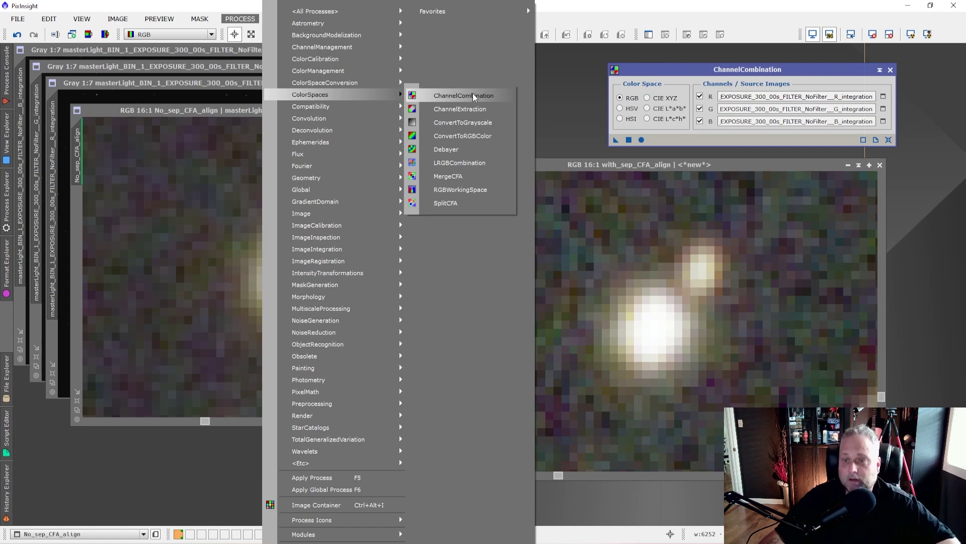
click(472, 95)
click(690, 72)
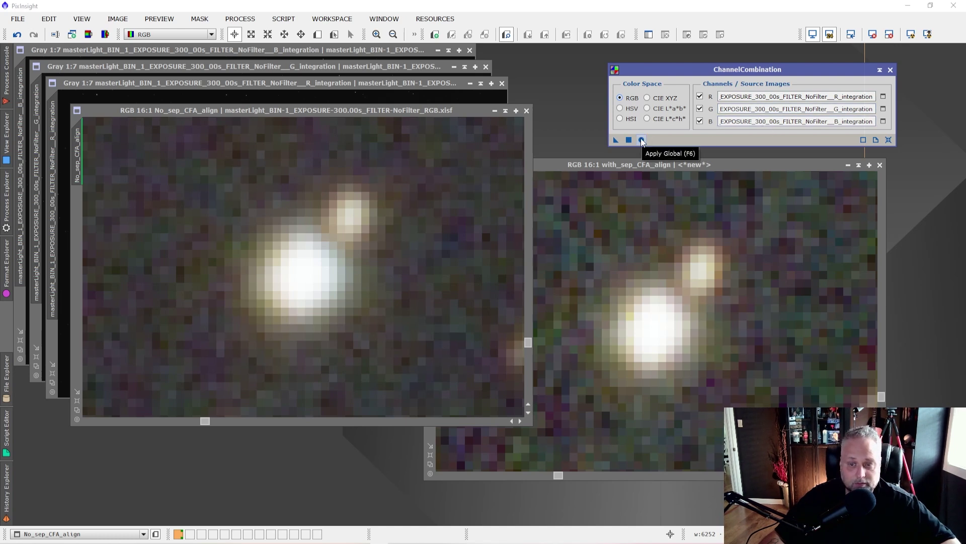
Step: Bring the with_sep_CFA_align image to the front beside No_sep_CFA_align
click(566, 168)
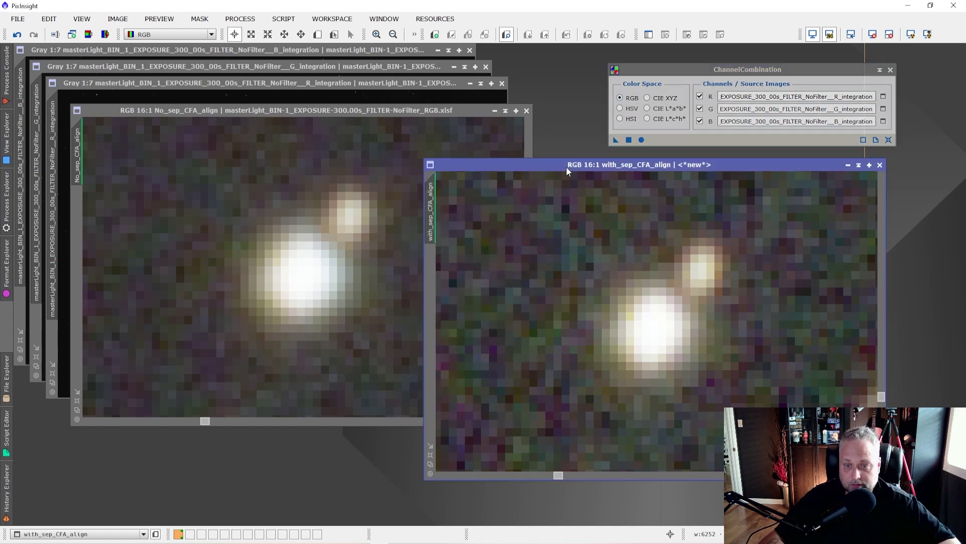